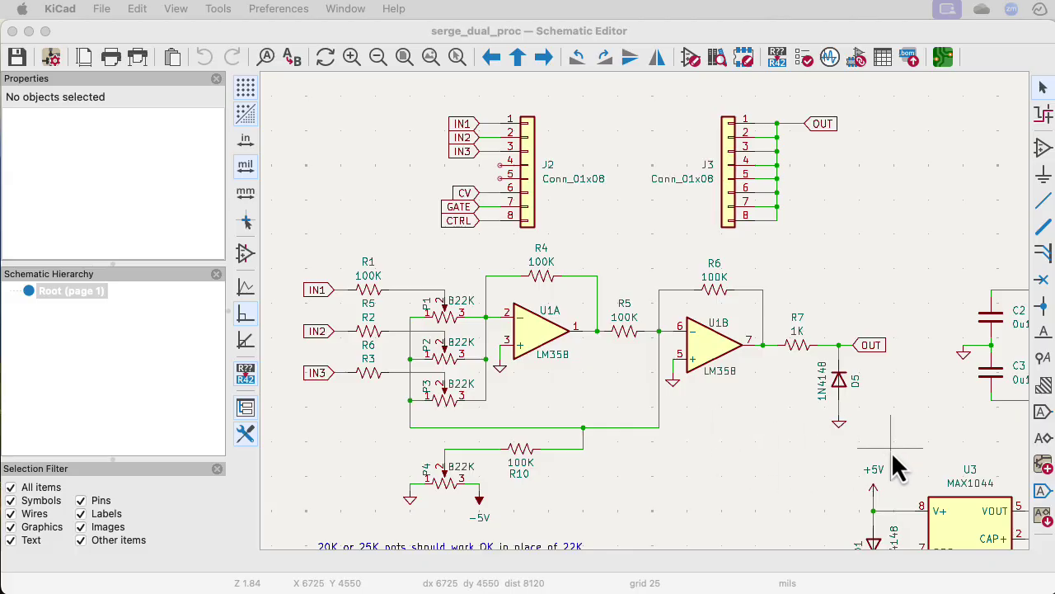
Pan across the MAX1044 power circuit and back to the op-amp section.
middle_drag(891, 464, 737, 224)
scroll(707, 224, down, 3)
scroll(789, 354, right, 3)
scroll(937, 429, down, 2)
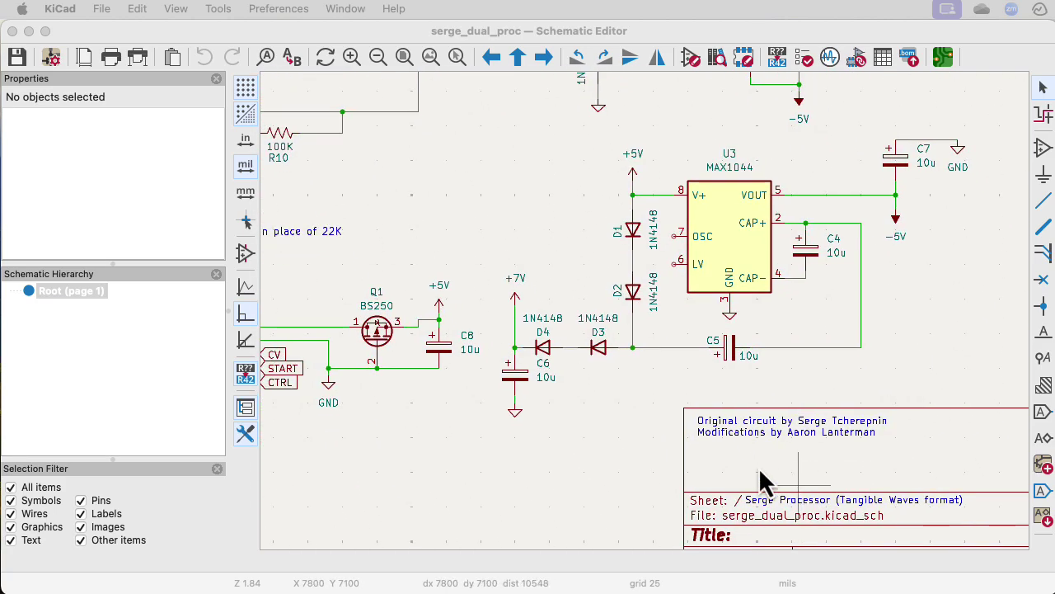
middle_drag(510, 93, 446, 133)
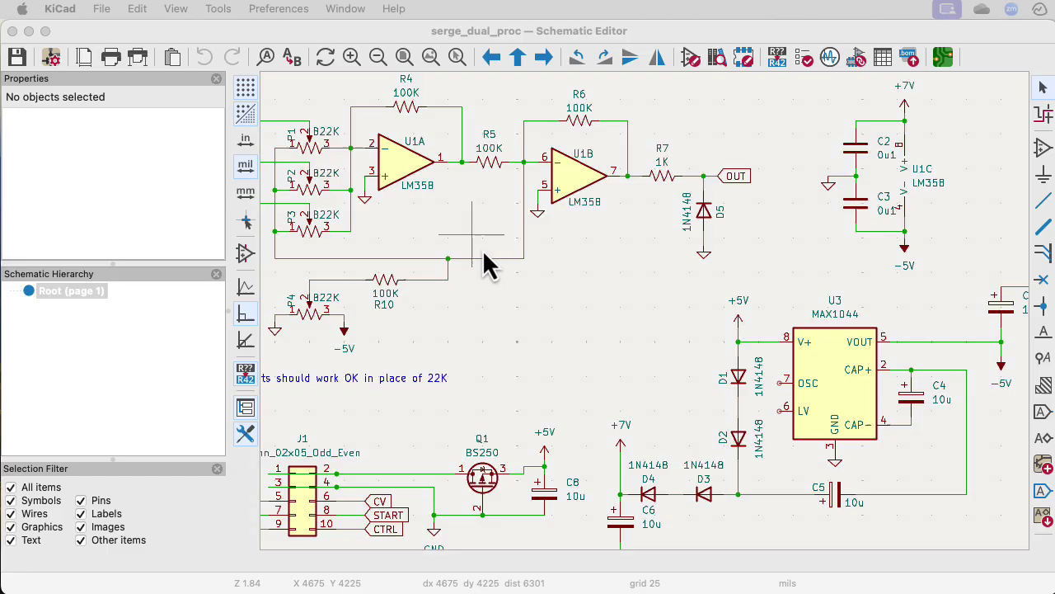
scroll(489, 264, up, 3)
Shift R10 to the right and place the ground symbol under U1B pin 5.
drag(431, 355, 498, 355)
click(499, 354)
mouse_move(599, 278)
mouse_down()
mouse_move(610, 288)
mouse_move(600, 284)
mouse_up()
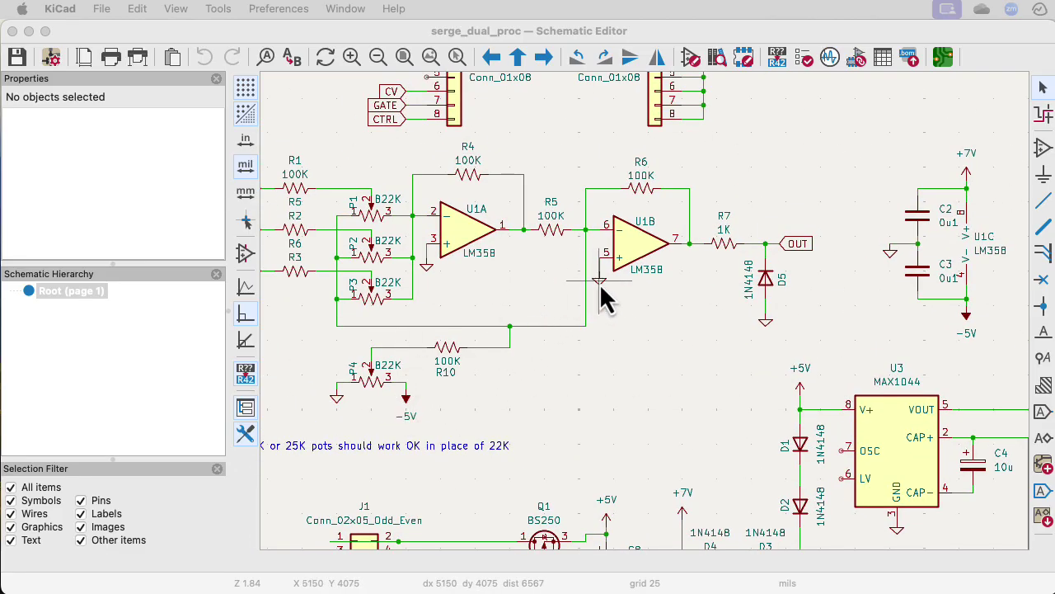
click(600, 283)
Pan the view over to the MAX1044 power section.
middle_drag(731, 464, 669, 366)
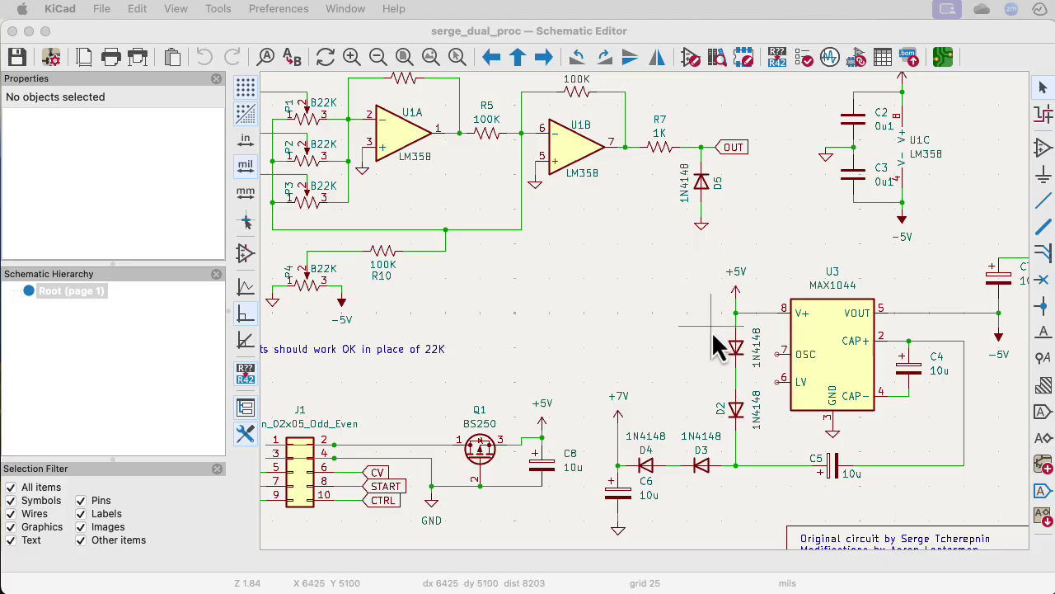
scroll(701, 331, right, 1)
scroll(699, 330, right, 5)
scroll(699, 330, down, 2)
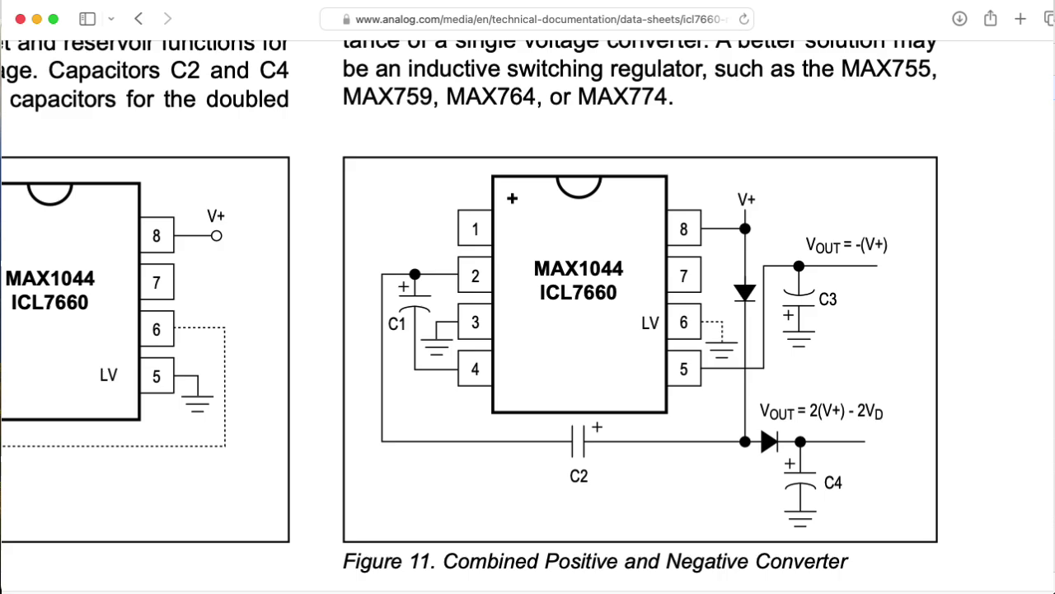
Leave the datasheet's Figure 11 for the KiCad view of MAX1044 U3 with D1–D4 and C4–C7.
key(super+Tab)
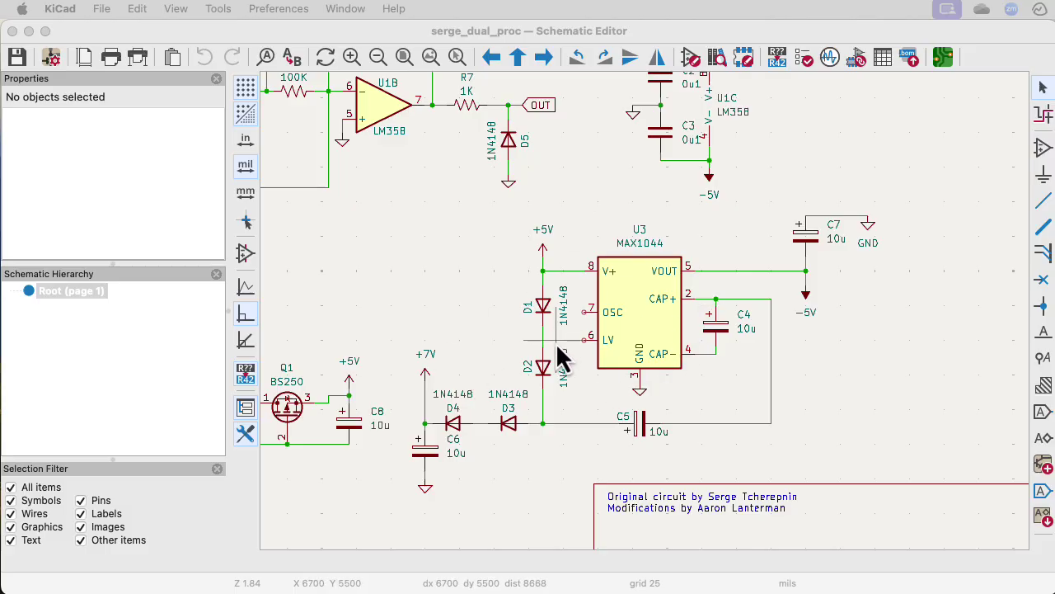
scroll(431, 252, up, 3)
scroll(518, 330, left, 5)
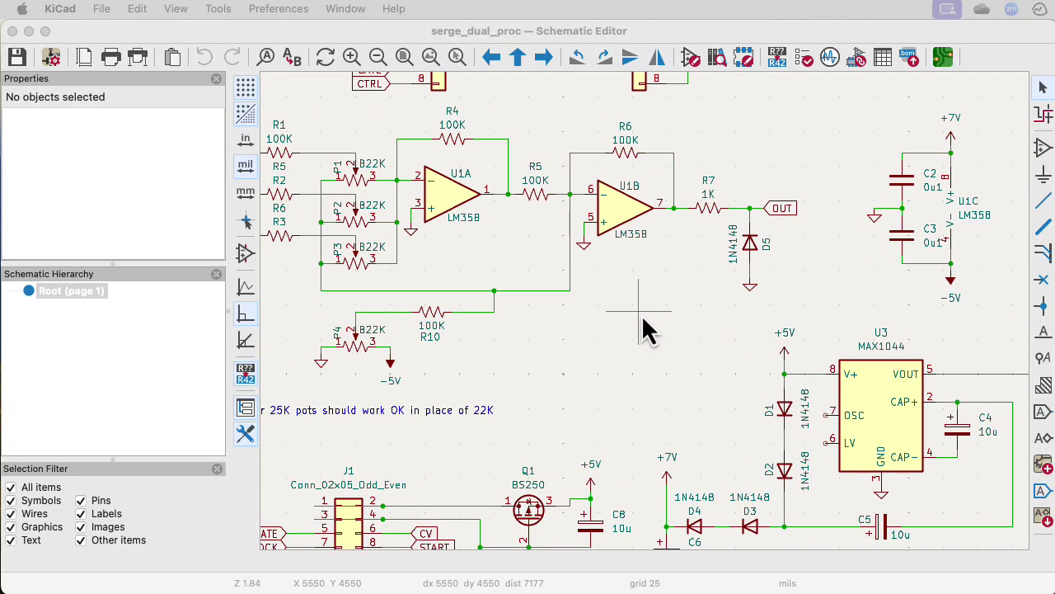
scroll(643, 321, down, 3)
scroll(611, 314, right, 5)
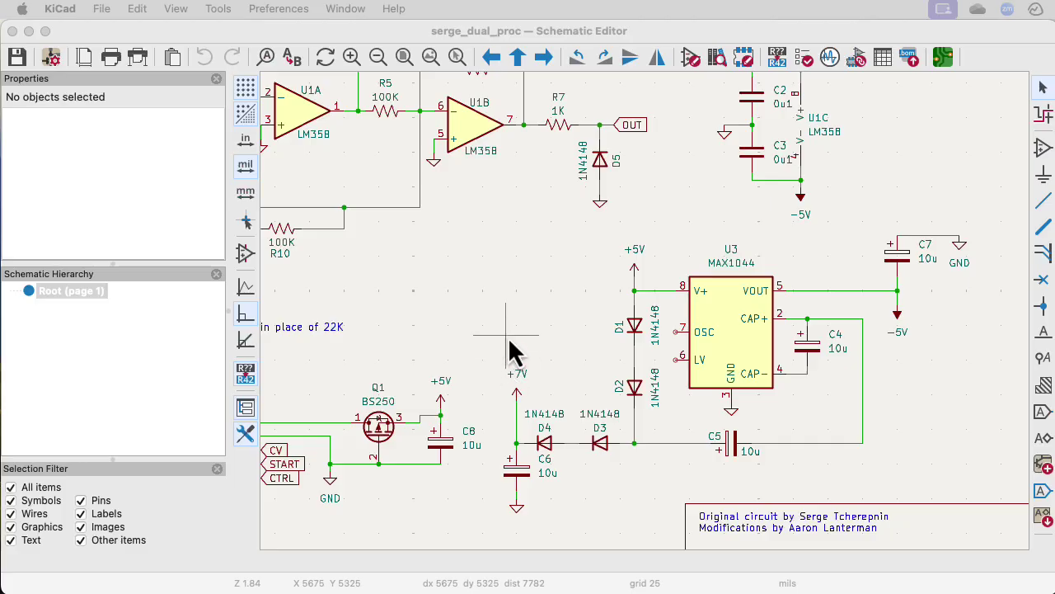
Complete R6's feedback wire at U1B pin 7, then bring up the MCP6001 datasheet.
scroll(7, 154, up, 2)
middle_drag(517, 297, 608, 383)
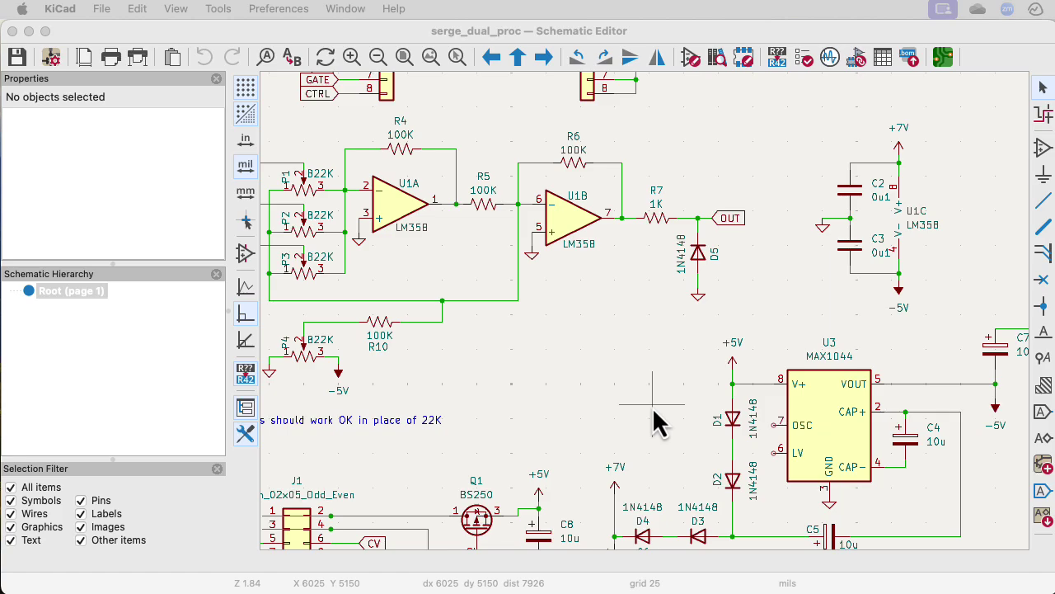
scroll(652, 407, up, 2)
click(626, 286)
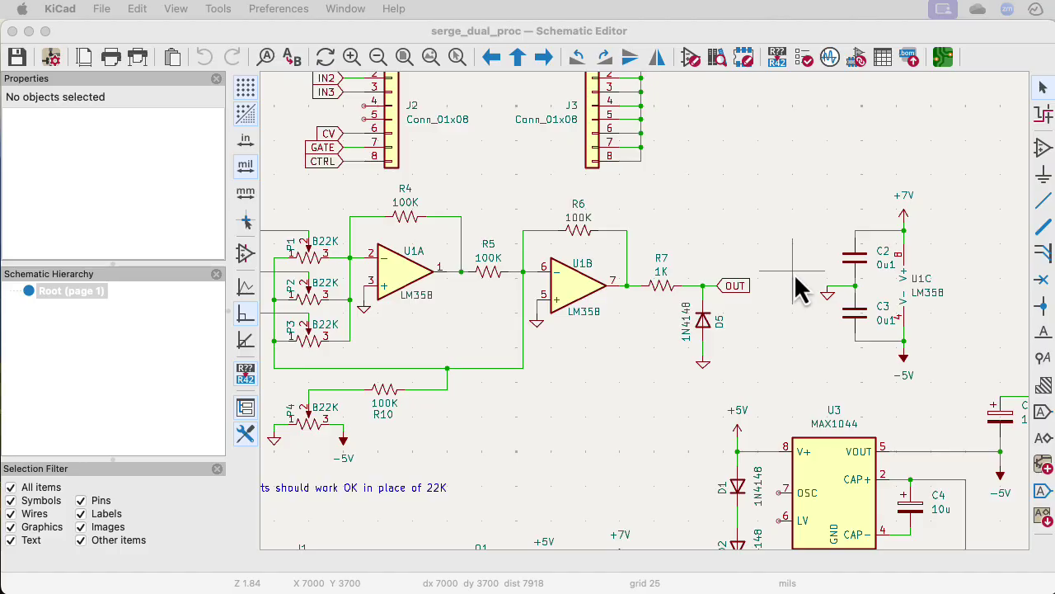
key(super+Tab)
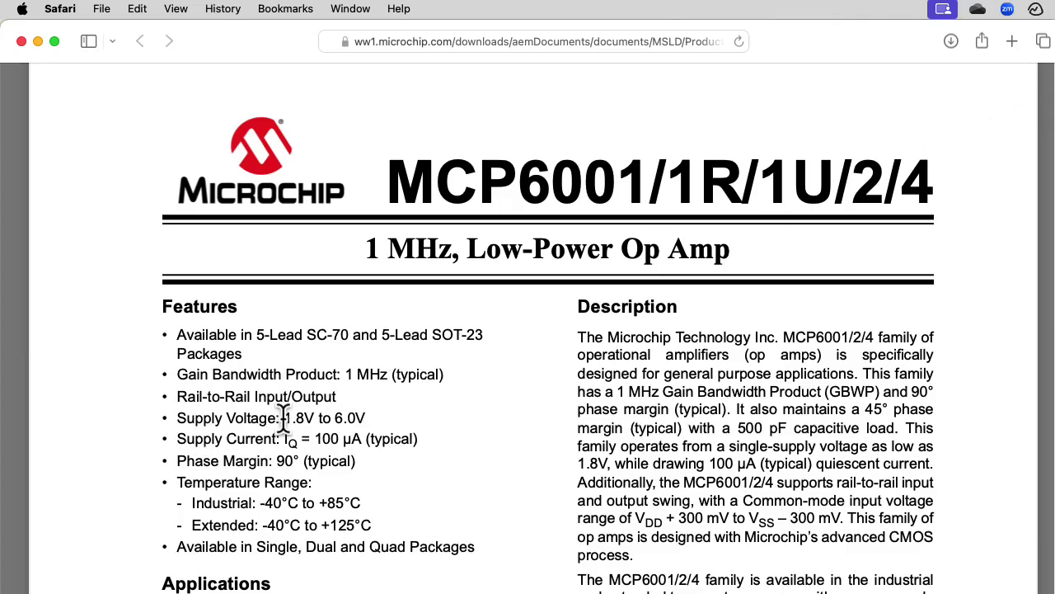
Highlight the MCP6001's 1.8V to 6.0V supply range and scroll down to its Electrical Characteristics.
drag(284, 419, 366, 417)
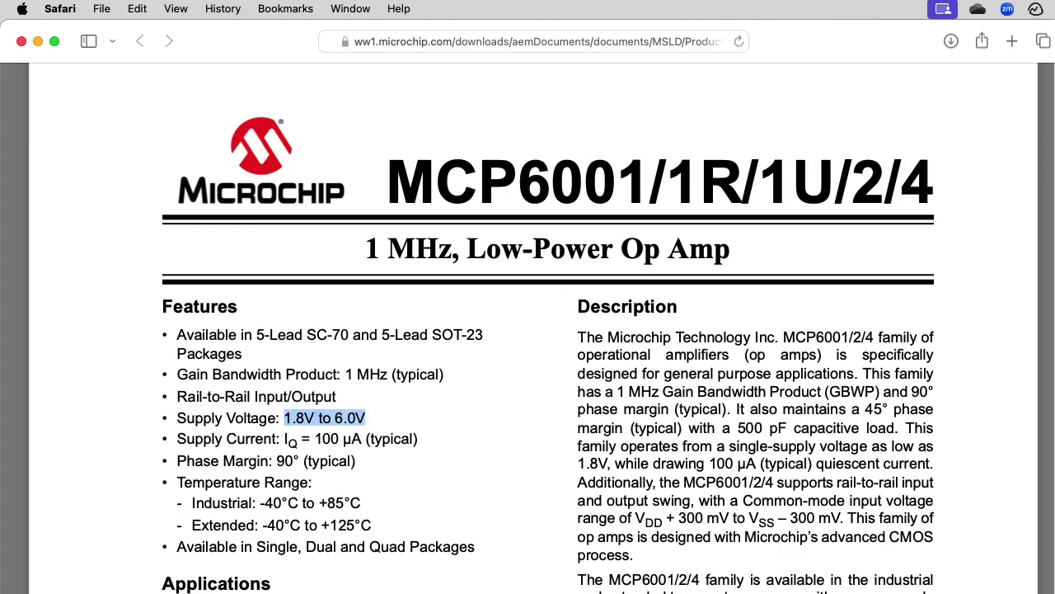
scroll(528, 330, down, 20)
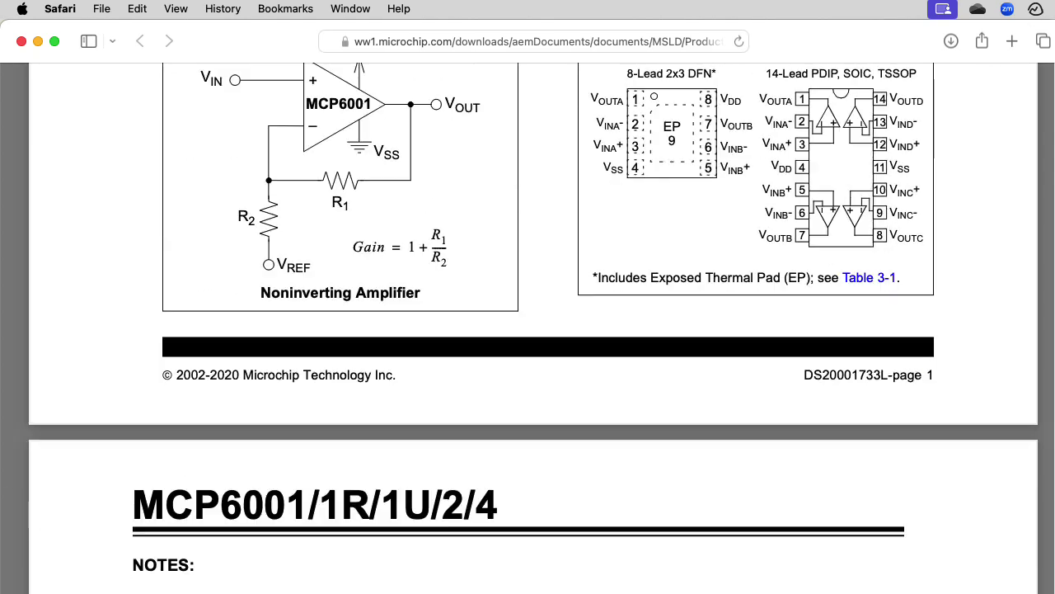
scroll(527, 329, down, 20)
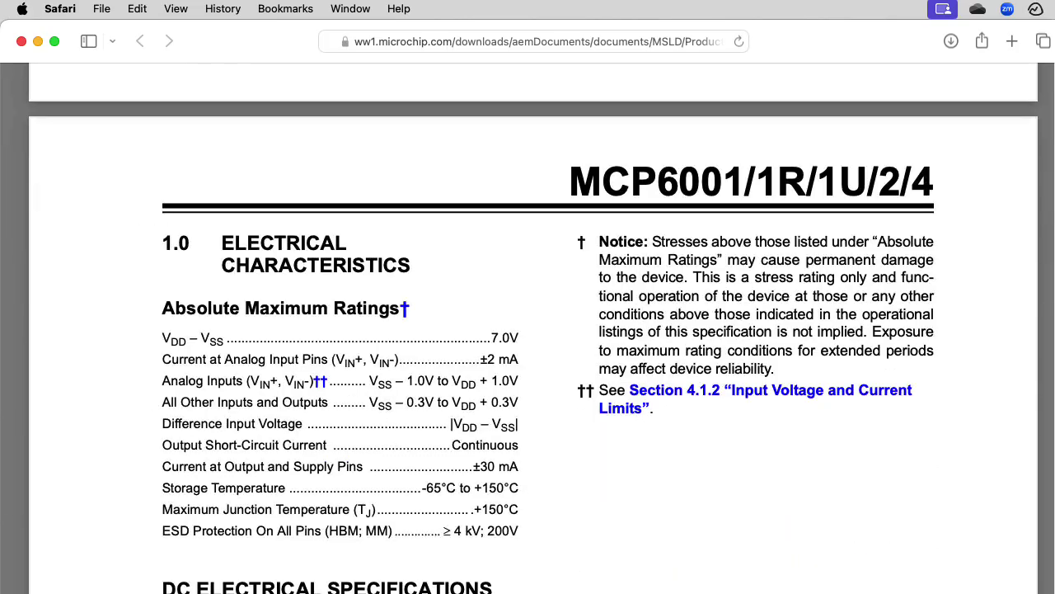
scroll(932, 188, down, 5)
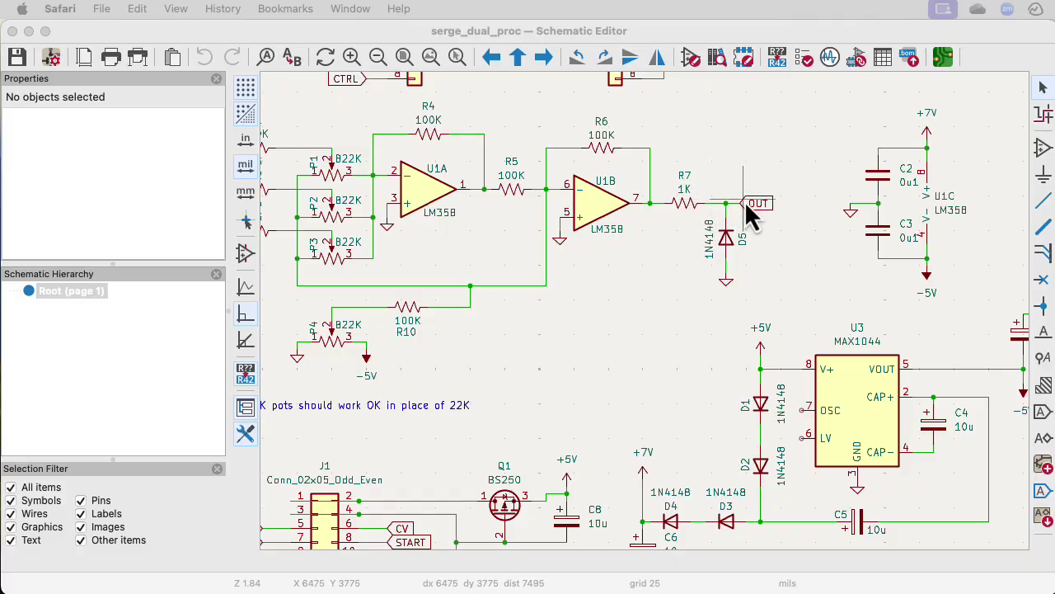
Drop the OUT global label on the R7–D5 junction, then look over the title block and op-amps.
click(760, 203)
middle_drag(686, 482, 646, 312)
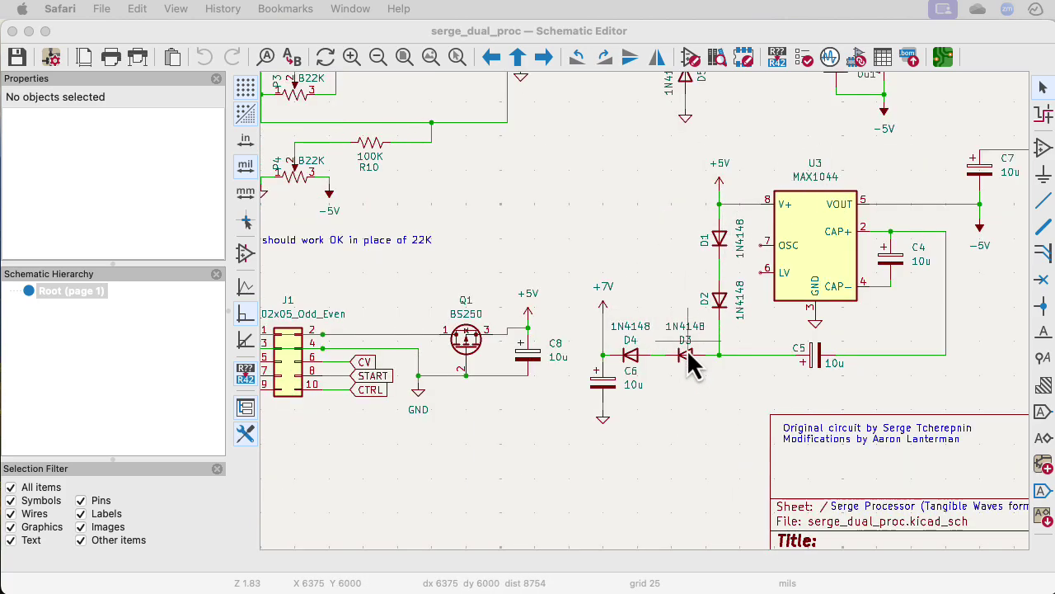
scroll(707, 228, up, 6)
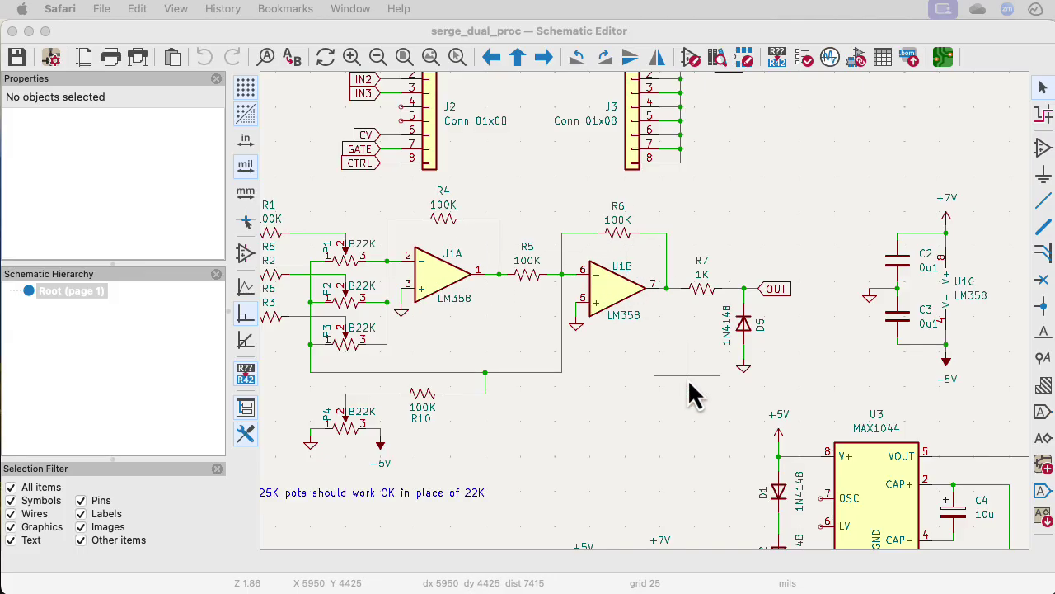
scroll(655, 396, down, 5)
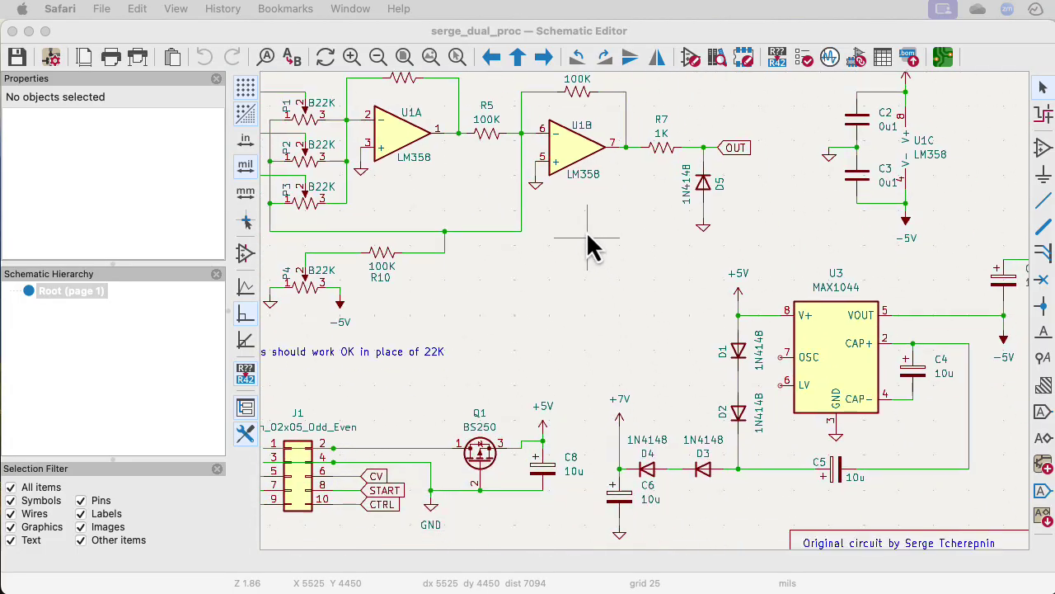
Zoom in on connector J1 and the BS250 transistor Q1 with capacitor C8.
scroll(690, 396, down, 2)
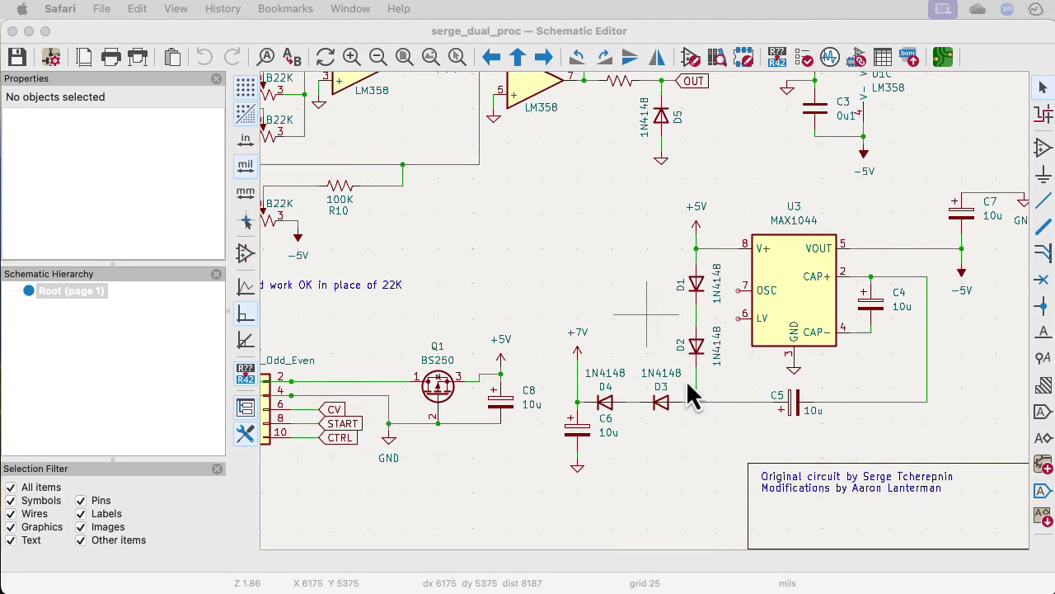
click(543, 244)
scroll(543, 243, left, 6)
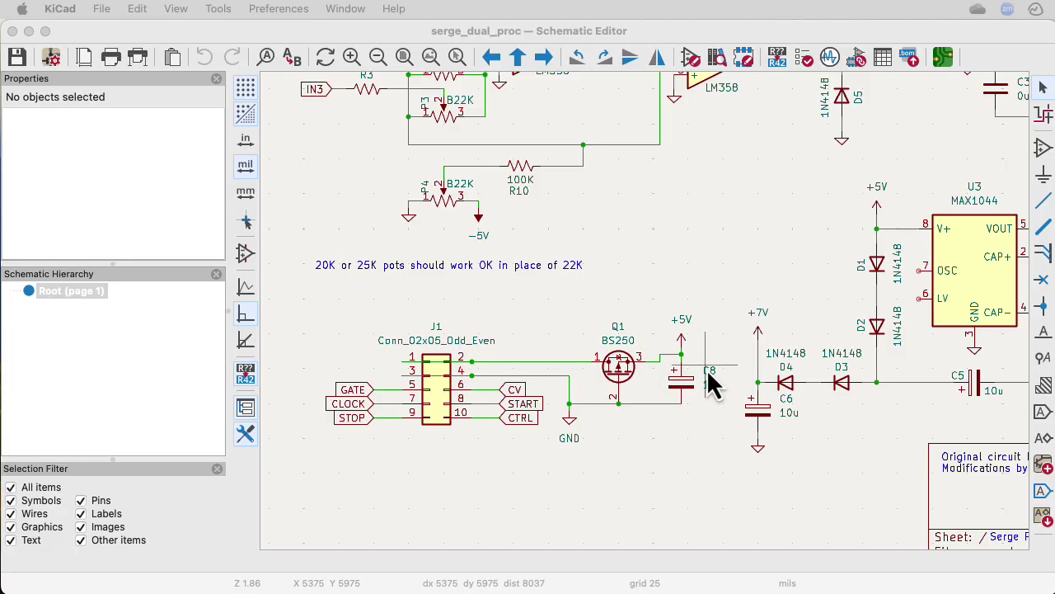
scroll(707, 377, up, 2)
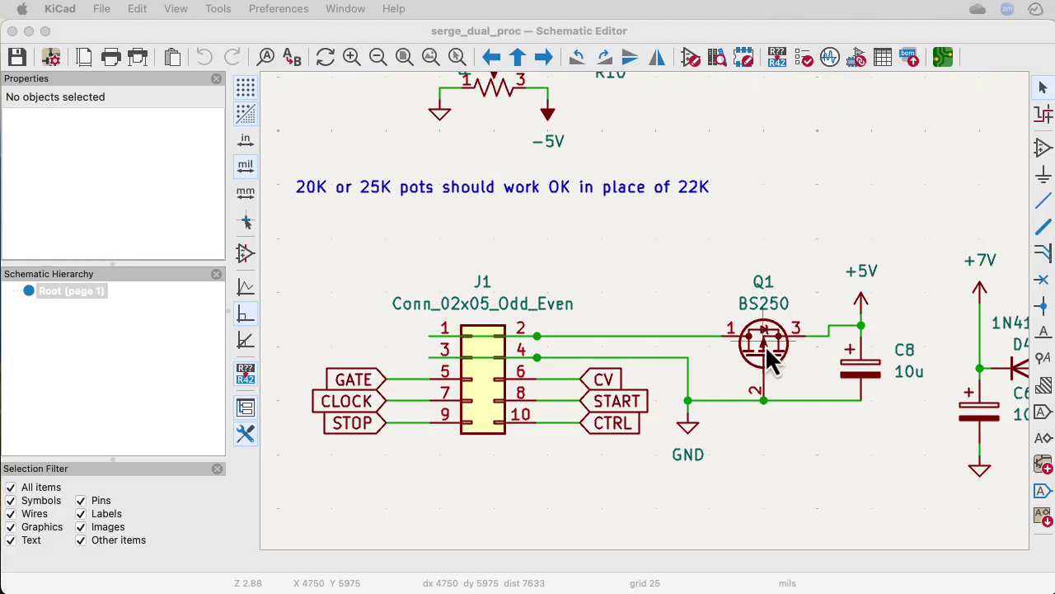
click(757, 385)
click(764, 402)
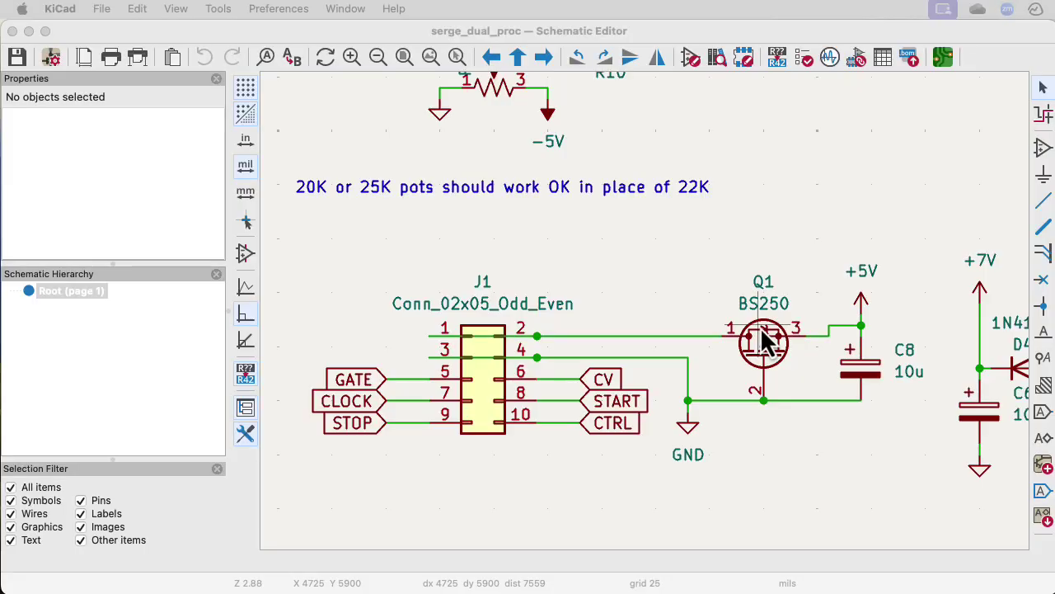
Select the schematic near Q1 before moving to the BS250 datasheet's ratings table.
click(767, 338)
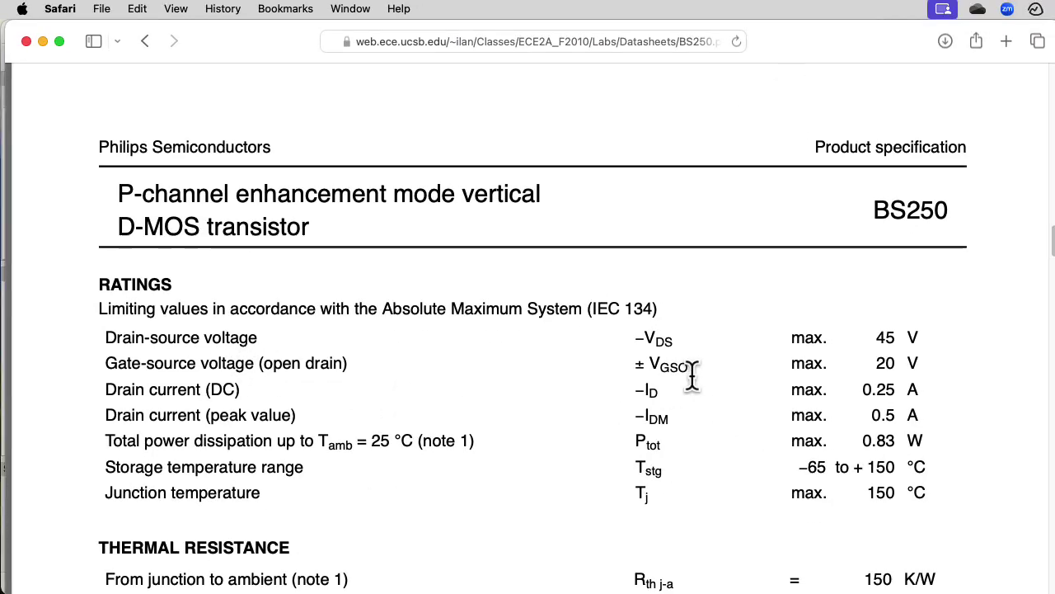
Highlight the BS250's 20 V gate-source voltage limit and minimize Safari.
drag(874, 363, 921, 368)
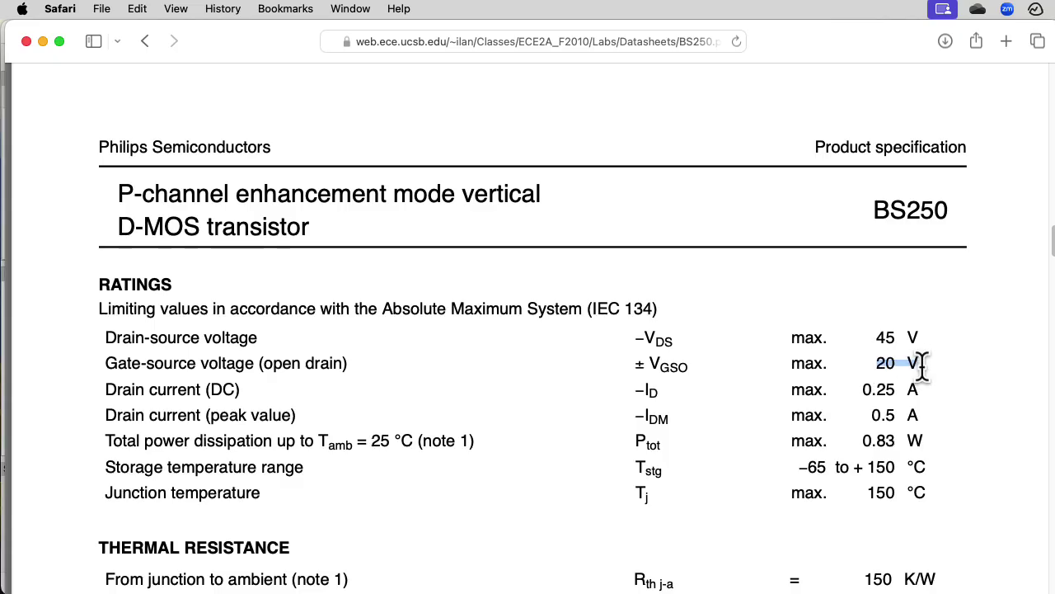
key(super+m)
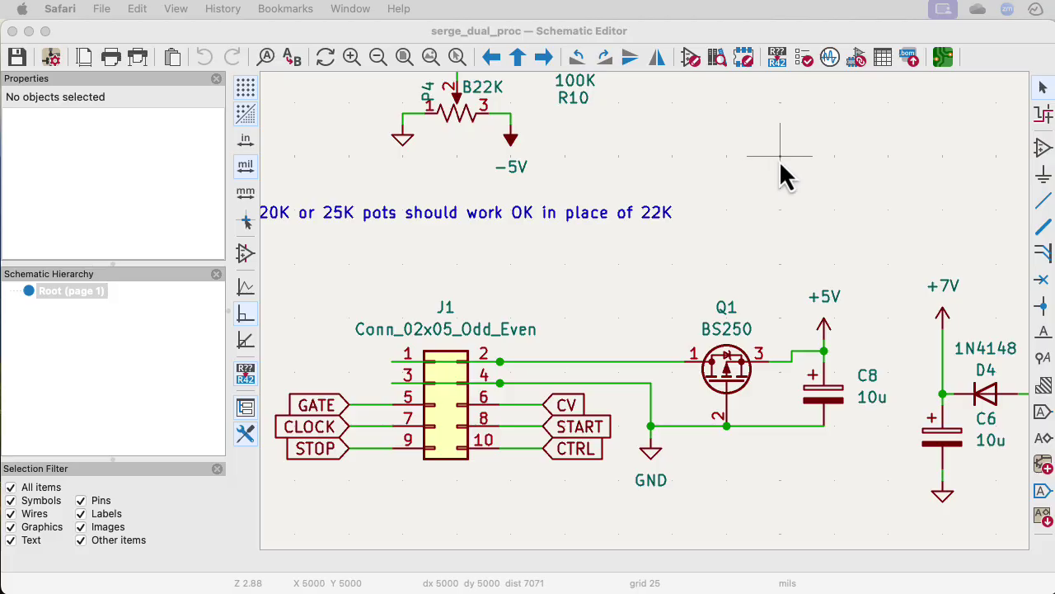
Pan past J1/Q1, the MAX1044 output stage and R10/P4 to the op-amp input section.
middle_drag(778, 165, 683, 318)
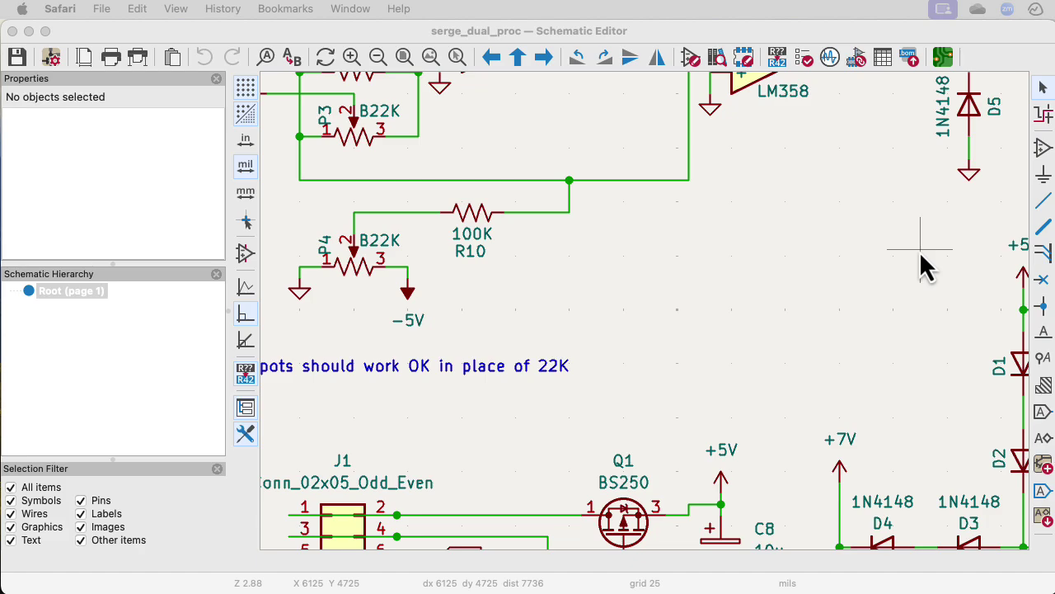
middle_drag(919, 250, 645, 313)
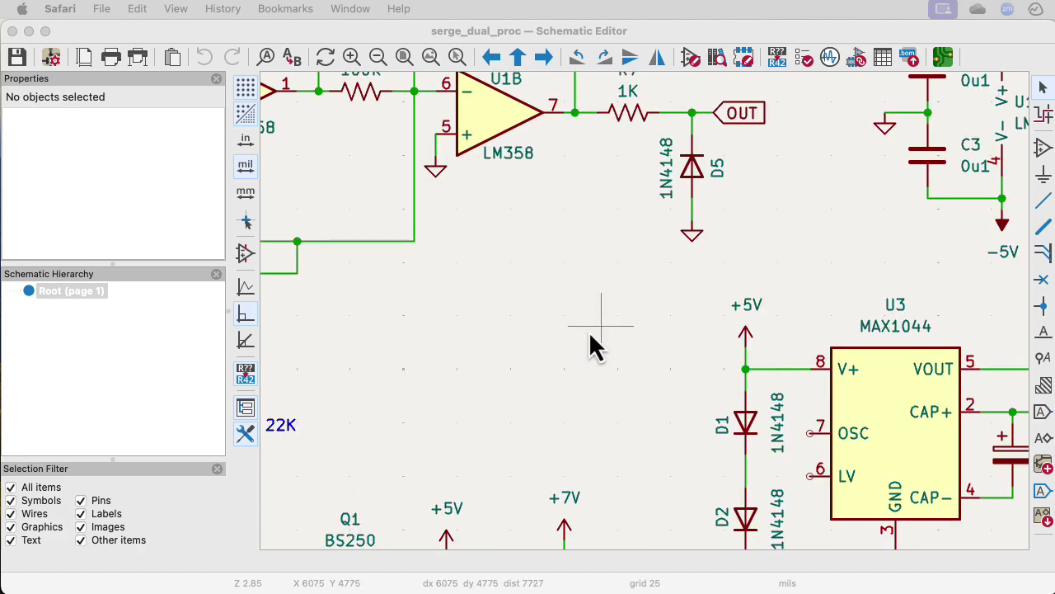
middle_drag(369, 363, 646, 318)
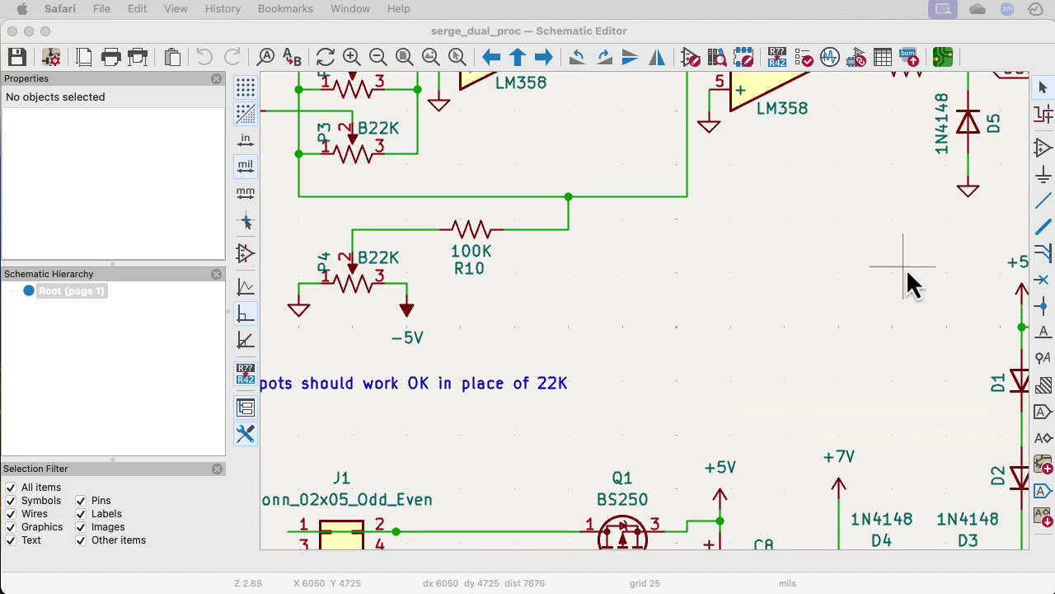
middle_drag(531, 159, 645, 315)
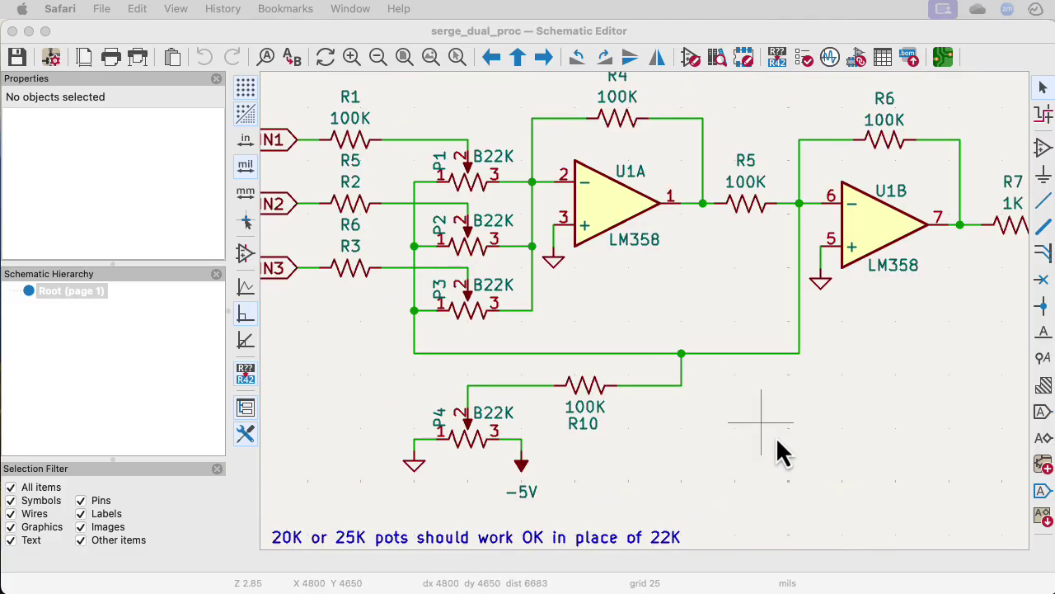
middle_drag(845, 442, 892, 453)
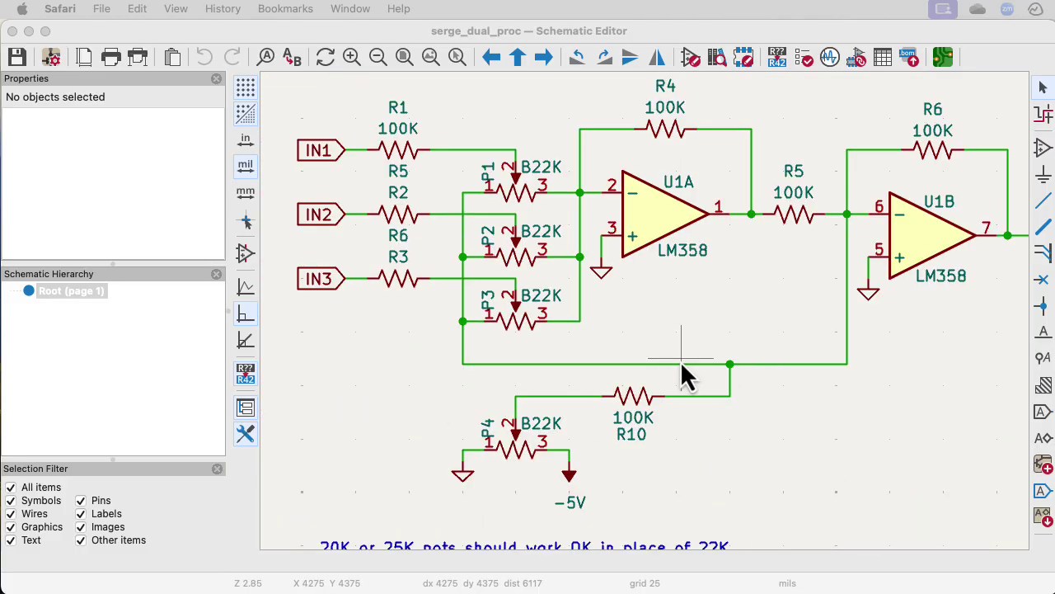
Disable 'Center and warp cursor on zoom' in the Mouse and Touchpad preferences.
key(super+comma)
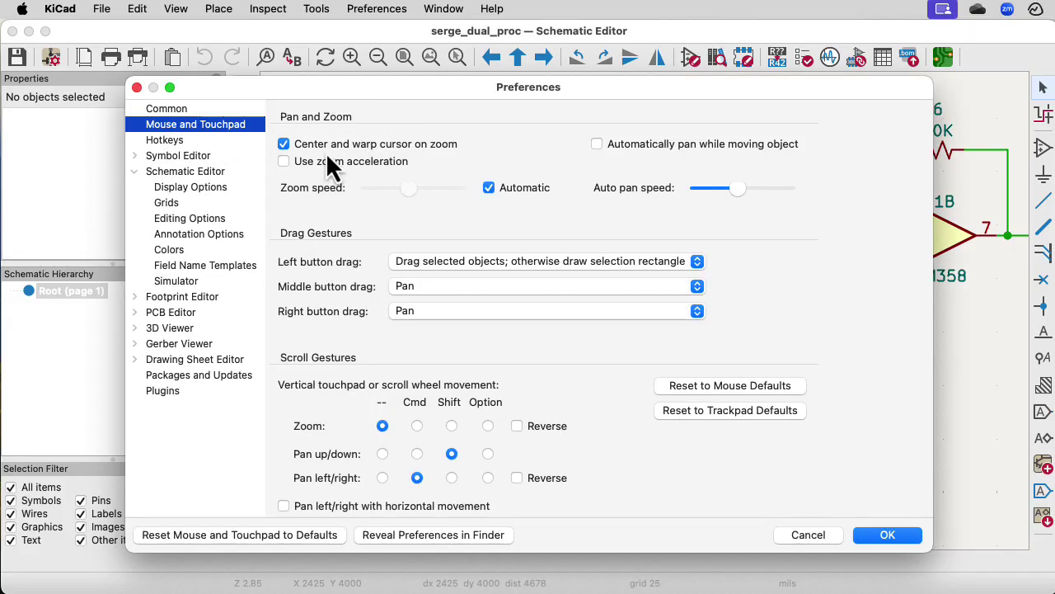
click(283, 146)
Apply the preference change, then zoom in and out to survey the whole sheet.
click(889, 536)
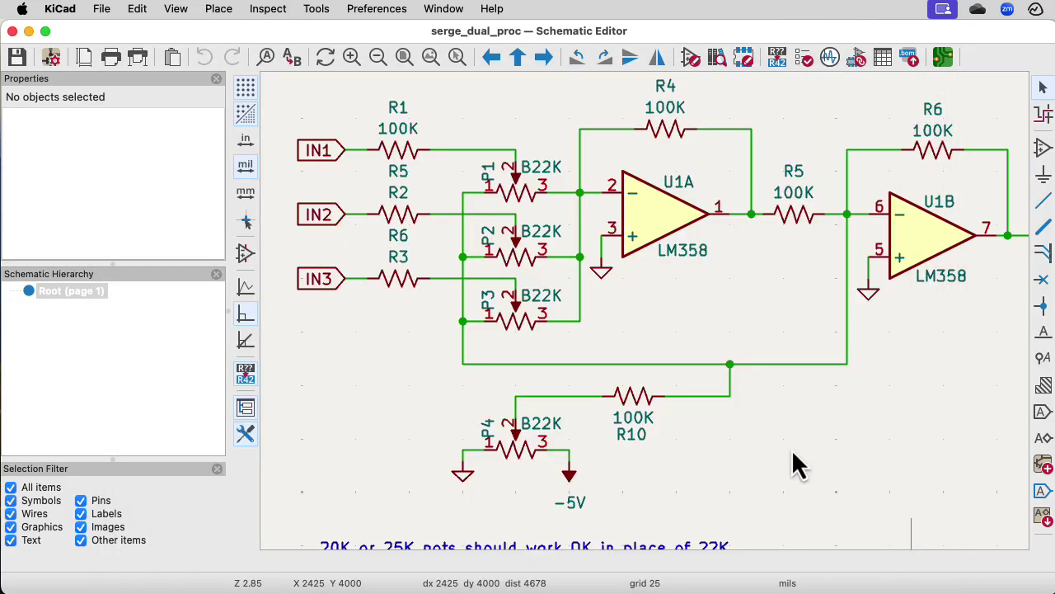
scroll(671, 370, up, 3)
scroll(877, 410, down, 3)
scroll(913, 398, down, 4)
scroll(913, 396, up, 5)
scroll(913, 396, down, 5)
scroll(913, 396, up, 6)
scroll(913, 394, down, 1)
scroll(913, 394, down, 2)
scroll(912, 393, up, 3)
scroll(913, 393, down, 5)
scroll(913, 394, up, 2)
Zoom in to a close view of connector J1 and transistor Q1.
scroll(385, 398, up, 2)
scroll(385, 398, down, 2)
scroll(624, 278, down, 4)
scroll(625, 280, up, 5)
scroll(624, 278, up, 3)
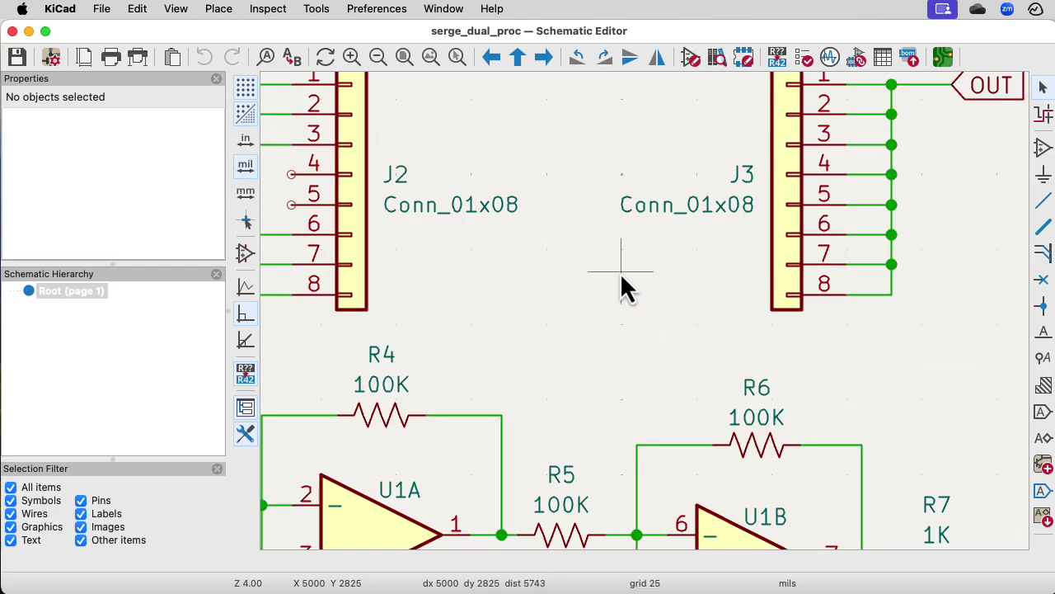
scroll(542, 397, down, 6)
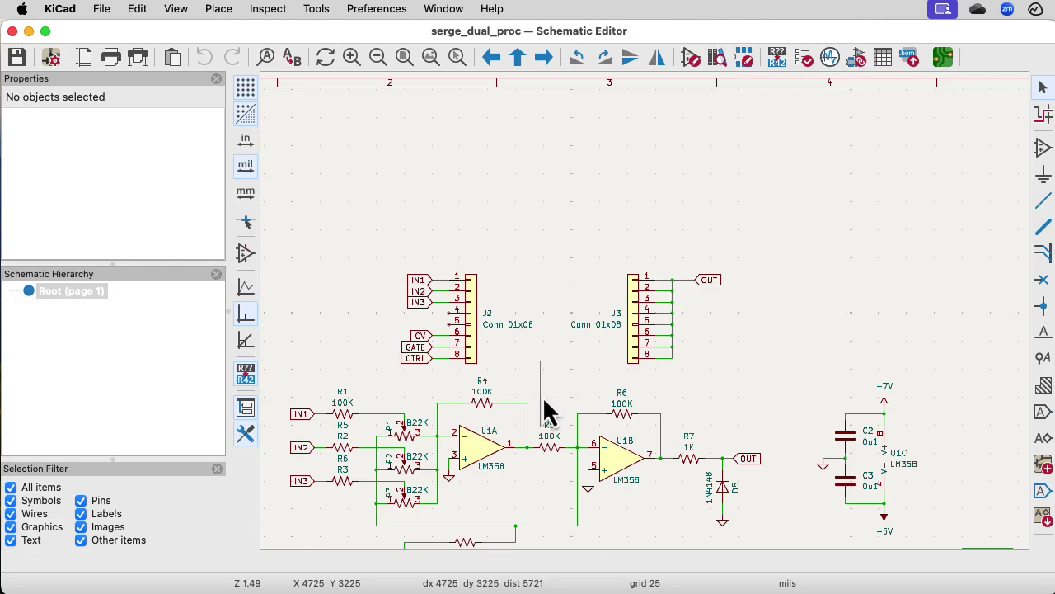
scroll(726, 329, up, 2)
scroll(709, 396, down, 2)
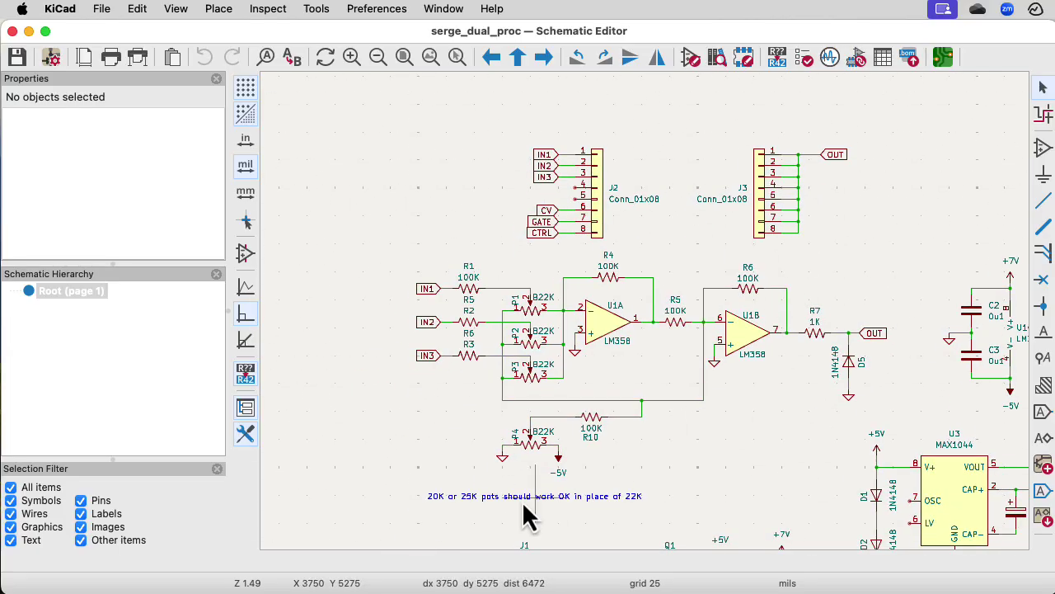
scroll(487, 494, up, 2)
scroll(487, 494, down, 4)
scroll(674, 467, up, 7)
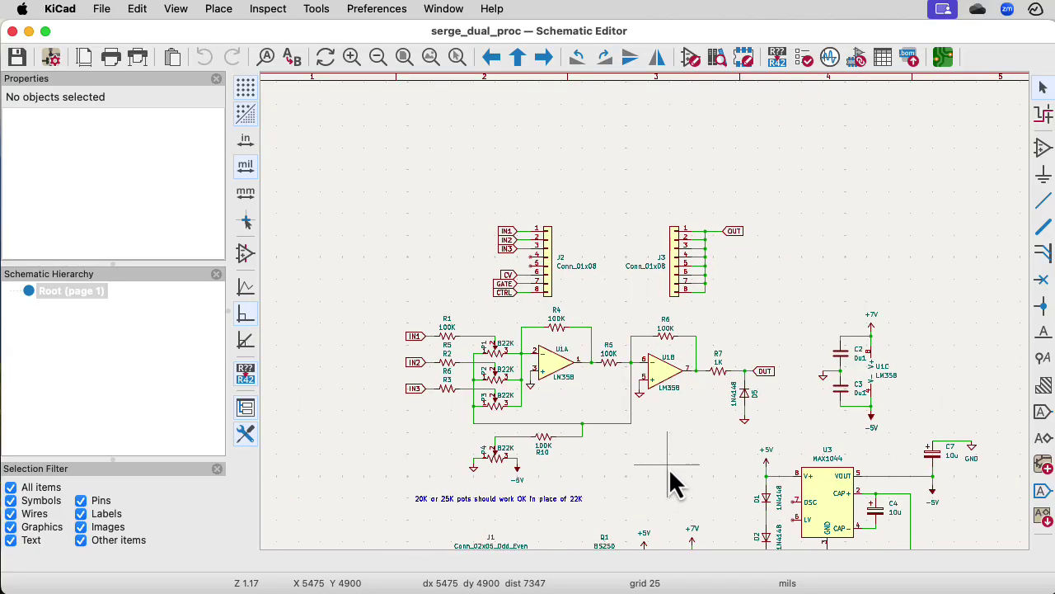